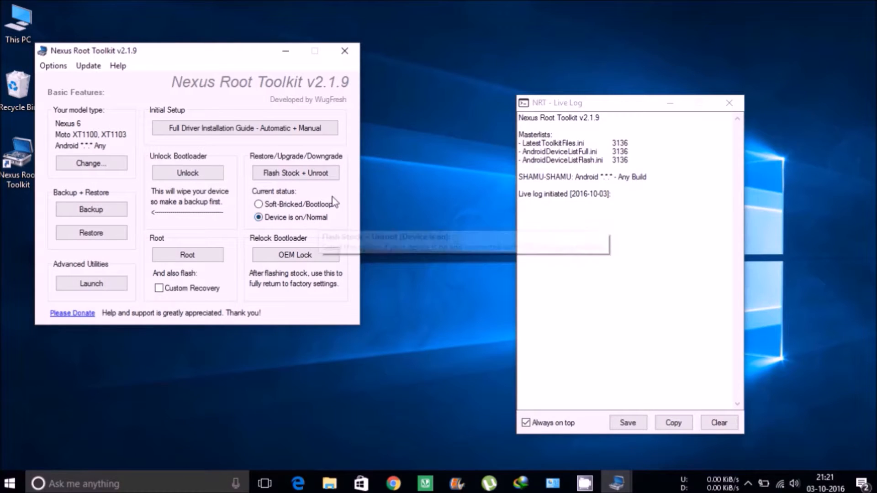
Step: Start the Flash Stock + Unroot script for the Nexus 6
{"action": "left_click", "coordinate": [313, 179]}
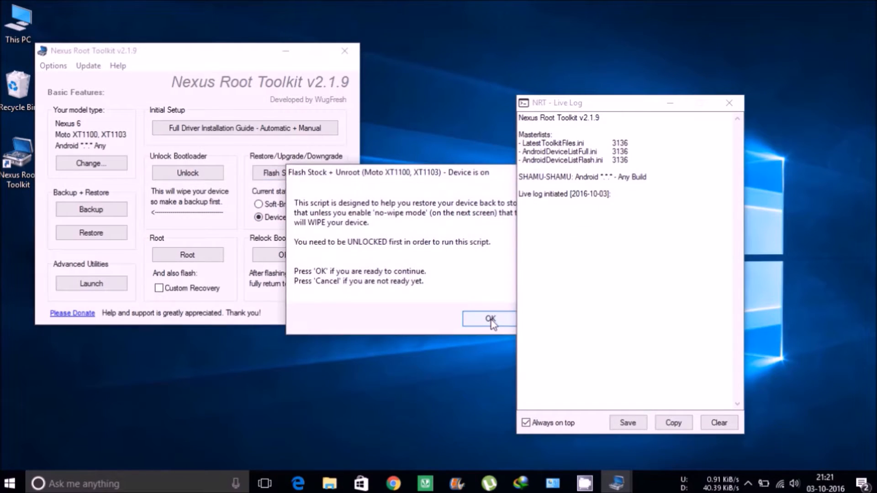
Step: Accept the wipe warning and choose to use a self-downloaded factory image
{"action": "left_click_drag", "start_coordinate": [413, 174], "coordinate": [318, 170]}
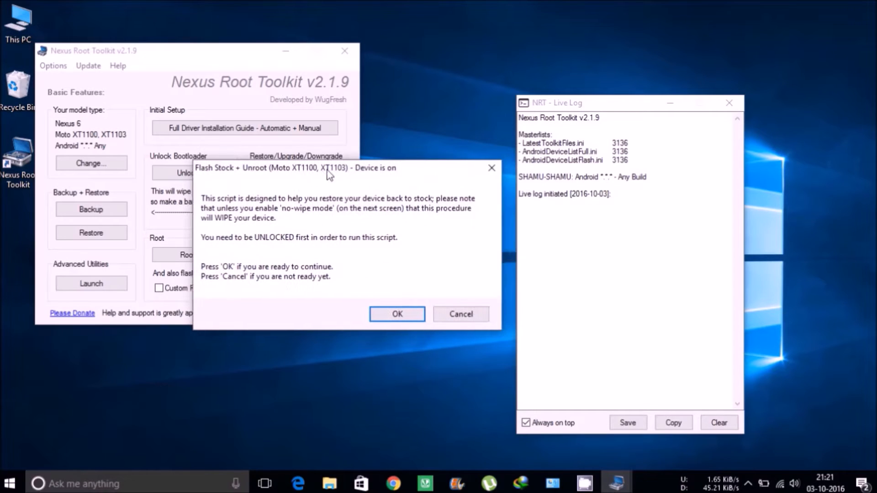
{"action": "left_click", "coordinate": [396, 315]}
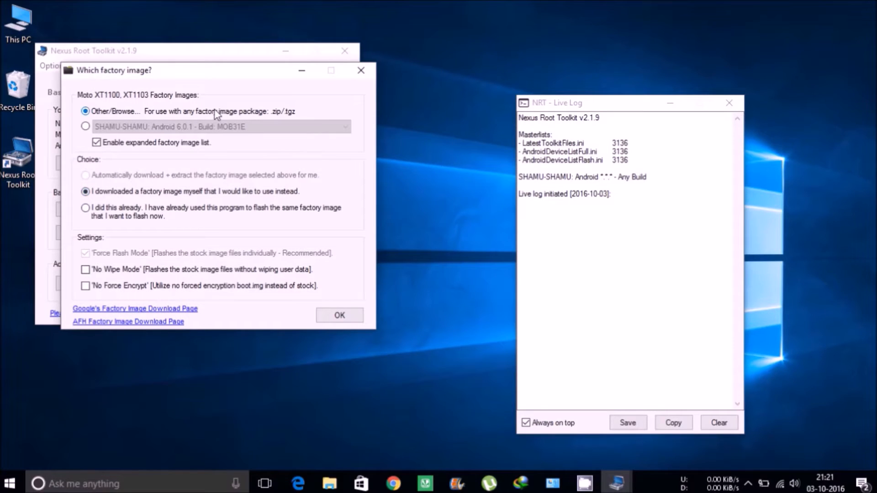
{"action": "left_click", "coordinate": [357, 318]}
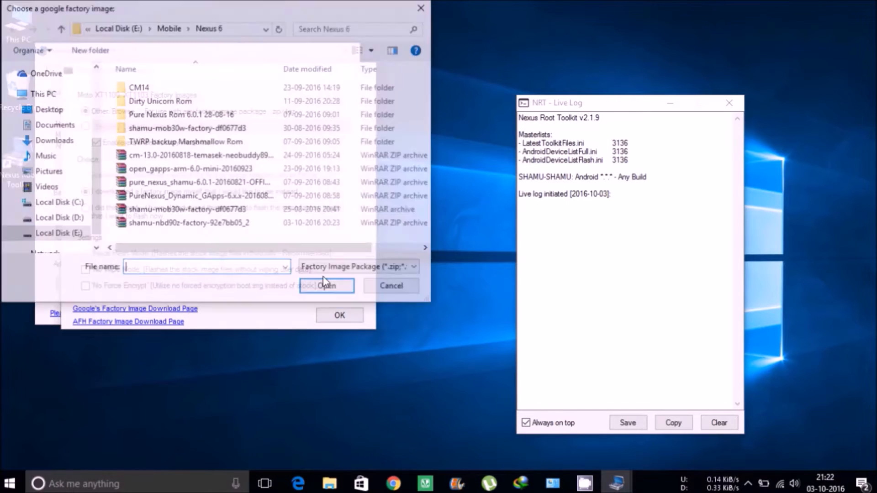
{"action": "mouse_move", "coordinate": [54, 116]}
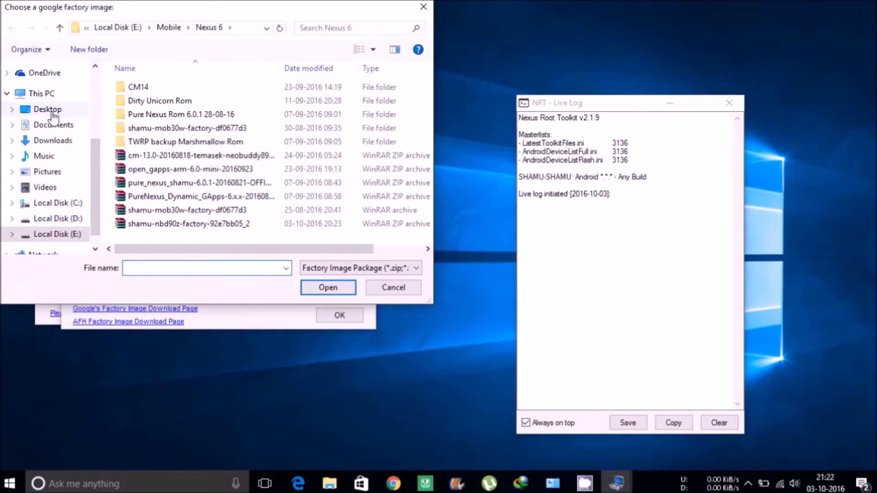
Step: Load the shamu-nbd90z factory image zip from the Desktop into the toolkit
{"action": "left_click", "coordinate": [50, 110]}
{"action": "left_click", "coordinate": [169, 108]}
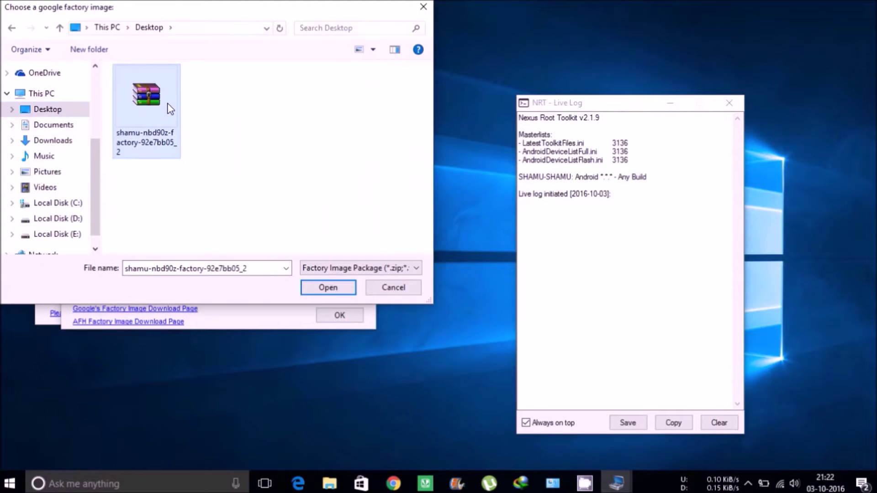
{"action": "left_click", "coordinate": [308, 289]}
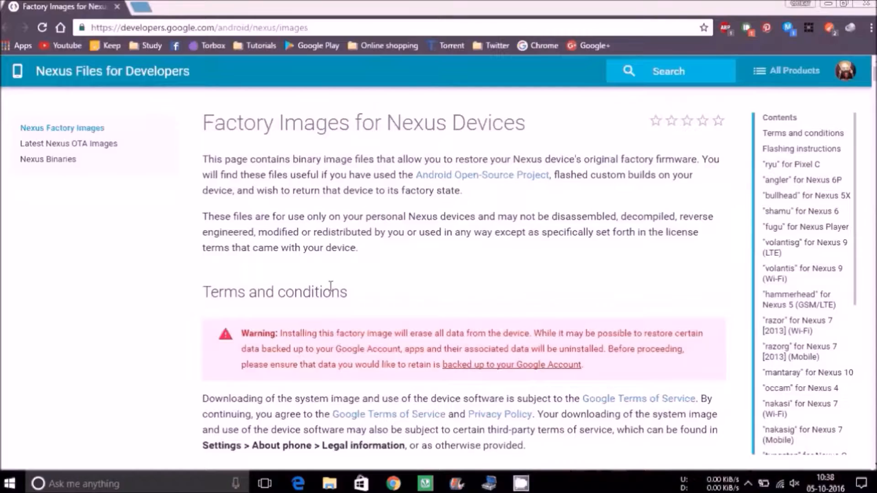
{"action": "scroll", "coordinate": [245, 282], "scroll_direction": "down", "scroll_amount": 5}
{"action": "scroll", "coordinate": [146, 306], "scroll_direction": "down", "scroll_amount": 5}
{"action": "scroll", "coordinate": [146, 306], "scroll_direction": "down", "scroll_amount": 5}
{"action": "scroll", "coordinate": [146, 306], "scroll_direction": "down", "scroll_amount": 5}
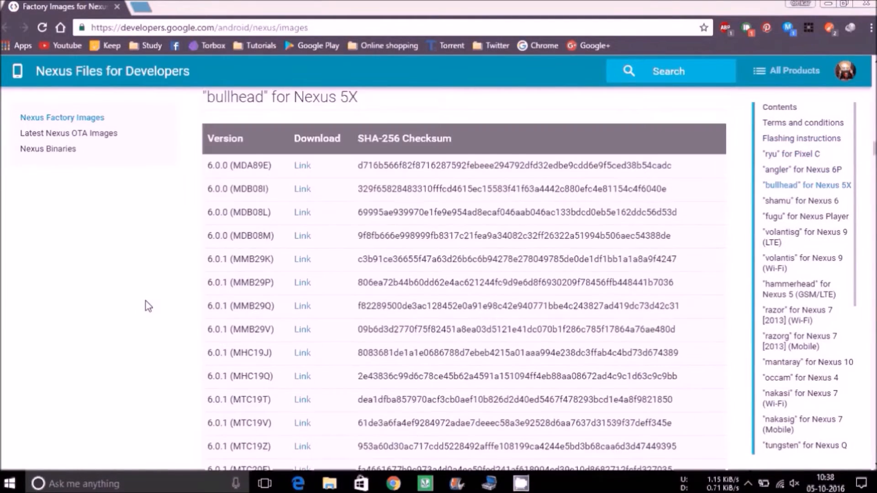
{"action": "scroll", "coordinate": [146, 306], "scroll_direction": "down", "scroll_amount": 5}
{"action": "scroll", "coordinate": [160, 257], "scroll_direction": "down", "scroll_amount": 5}
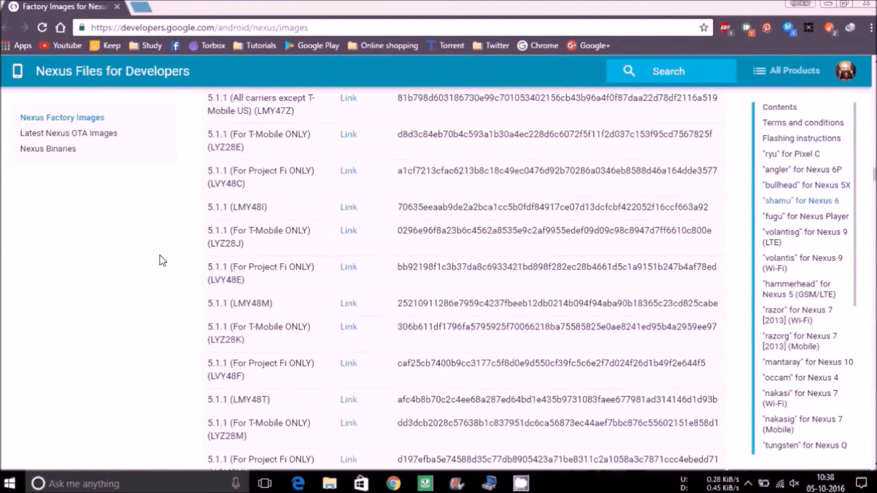
{"action": "scroll", "coordinate": [160, 257], "scroll_direction": "down", "scroll_amount": 5}
{"action": "scroll", "coordinate": [160, 257], "scroll_direction": "down", "scroll_amount": 5}
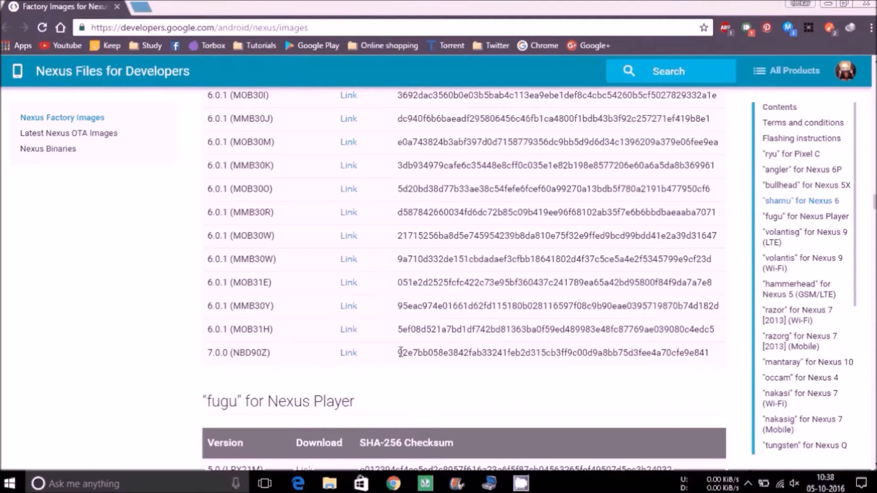
Step: Select the SHA-256 checksum of the Nexus 6 7.0.0 (NBD90Z) factory image
{"action": "left_click_drag", "start_coordinate": [419, 352], "coordinate": [662, 364]}
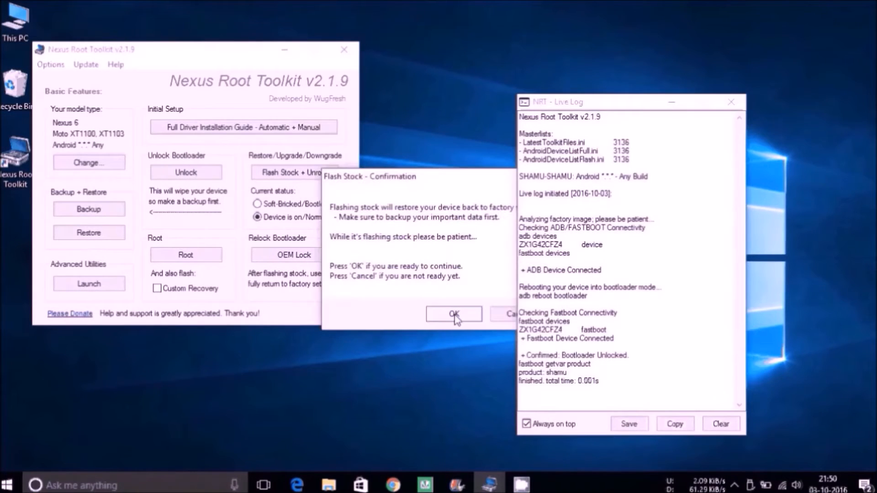
Step: Confirm the Flash Stock dialog so the factory image starts flashing
{"action": "left_click_drag", "start_coordinate": [407, 184], "coordinate": [255, 157]}
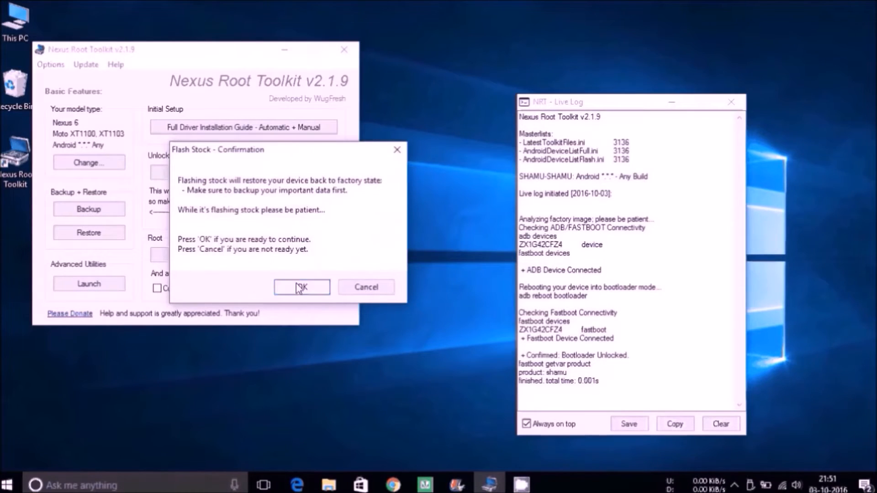
{"action": "left_click", "coordinate": [299, 286]}
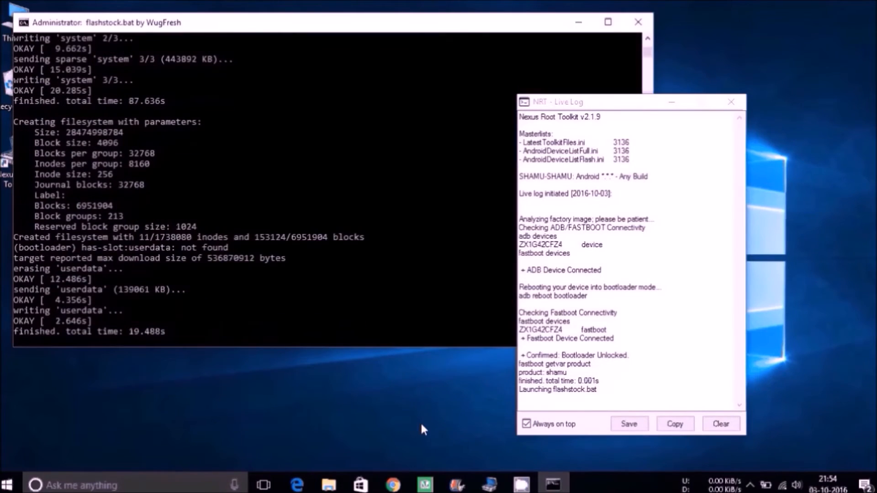
Step: Move the Information popup aside while flashstock.bat finishes writing
{"action": "left_click_drag", "start_coordinate": [386, 117], "coordinate": [240, 92]}
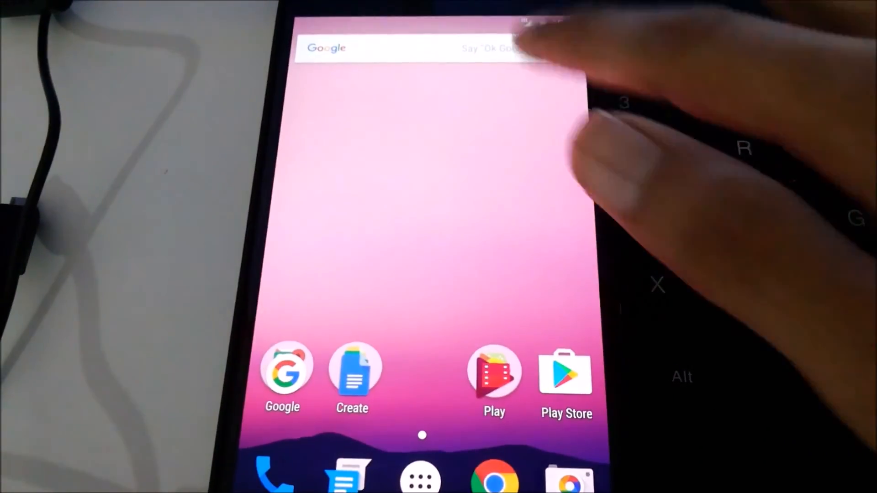
Step: Reach About phone via quick settings to confirm Android version 7.0
{"action": "left_click_drag", "start_coordinate": [534, 25], "coordinate": [542, 171]}
{"action": "left_click_drag", "start_coordinate": [541, 69], "coordinate": [548, 240]}
{"action": "left_click", "coordinate": [555, 47]}
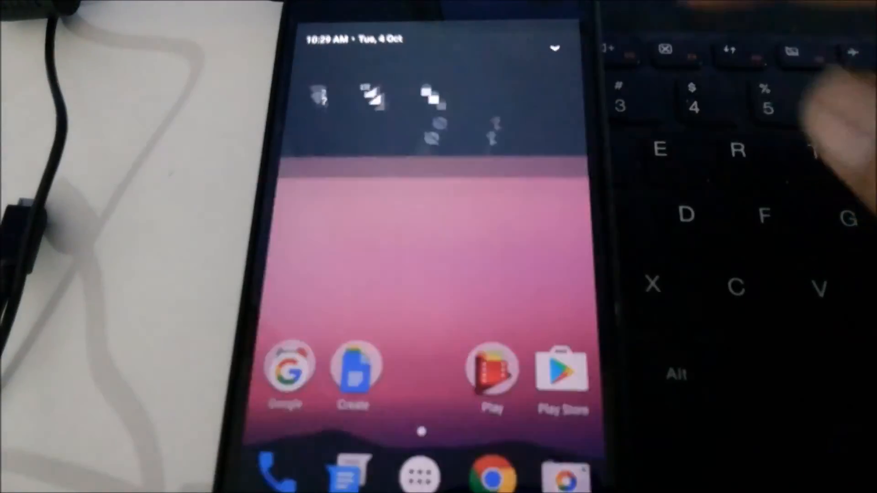
{"action": "scroll", "coordinate": [494, 342], "scroll_direction": "down", "scroll_amount": 5}
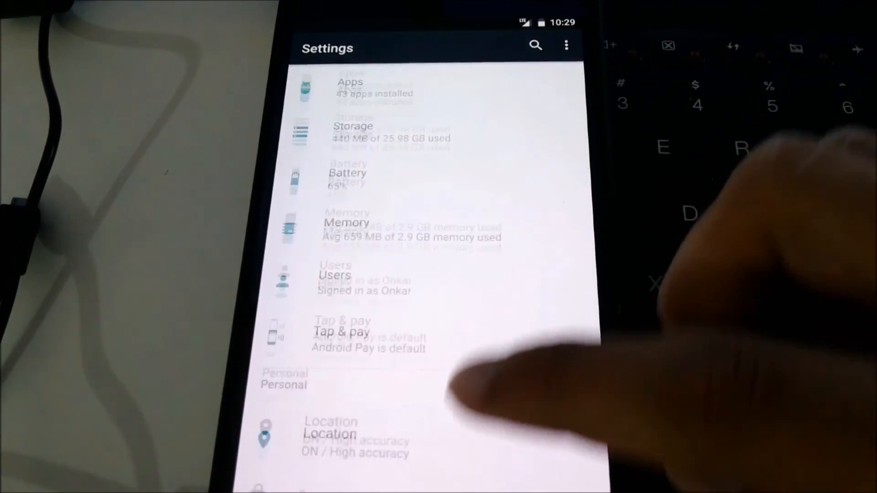
{"action": "scroll", "coordinate": [438, 275], "scroll_direction": "down", "scroll_amount": 10}
{"action": "left_click", "coordinate": [411, 479]}
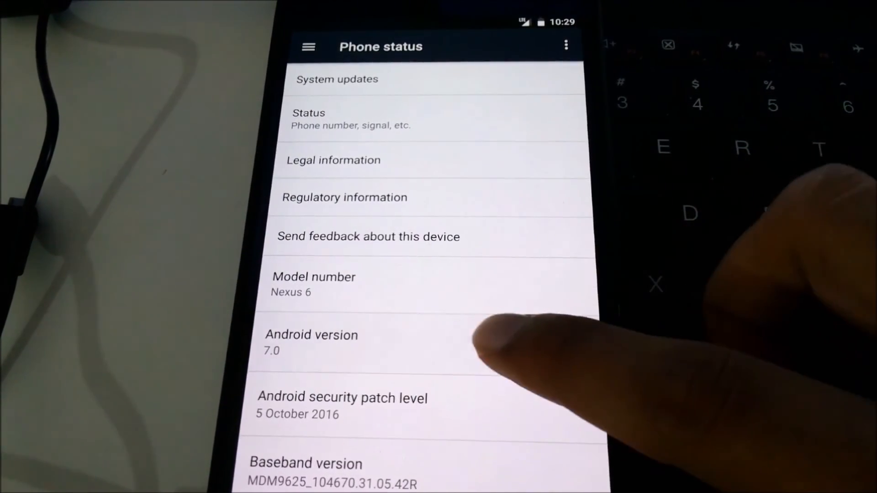
Step: Tap Android version repeatedly to bring up the Android 7.0 easter egg
{"action": "left_click", "coordinate": [480, 339]}
{"action": "left_click", "coordinate": [479, 339]}
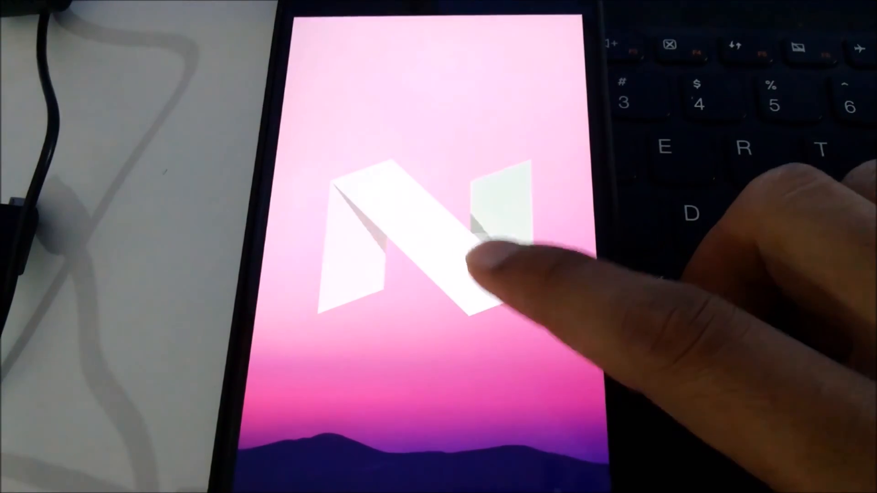
Step: Reveal the easter egg cat, then return to About phone showing build NBD90Z
{"action": "left_click", "coordinate": [483, 259]}
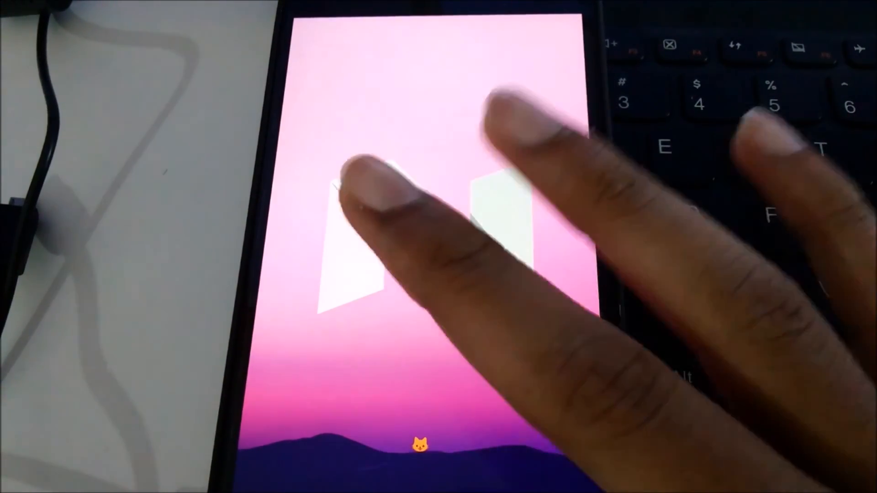
{"action": "key", "text": "Escape"}
{"action": "scroll", "coordinate": [424, 274], "scroll_direction": "down", "scroll_amount": 2}
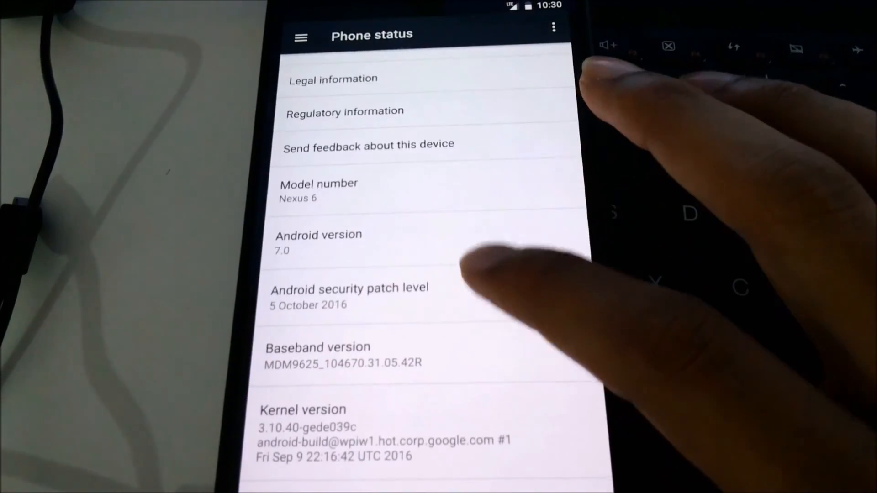
{"action": "left_click", "coordinate": [480, 288]}
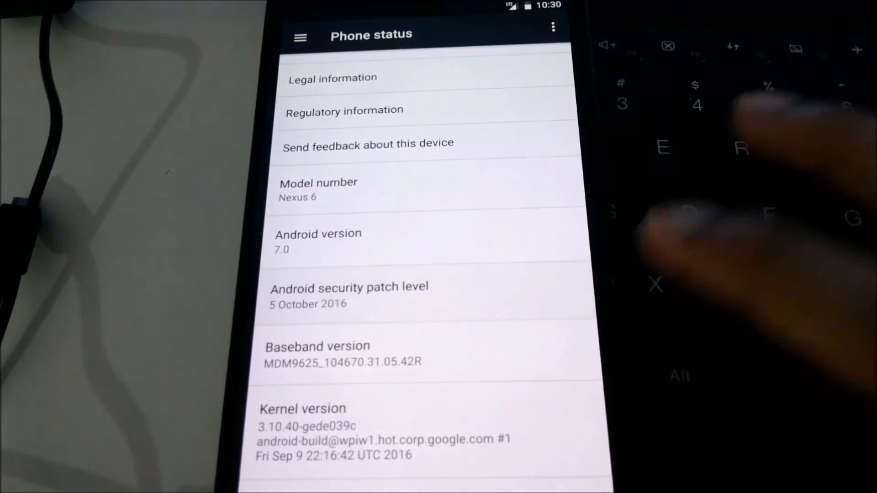
{"action": "scroll", "coordinate": [425, 273], "scroll_direction": "down", "scroll_amount": 1}
{"action": "scroll", "coordinate": [424, 274], "scroll_direction": "up", "scroll_amount": 3}
{"action": "scroll", "coordinate": [425, 275], "scroll_direction": "down", "scroll_amount": 3}
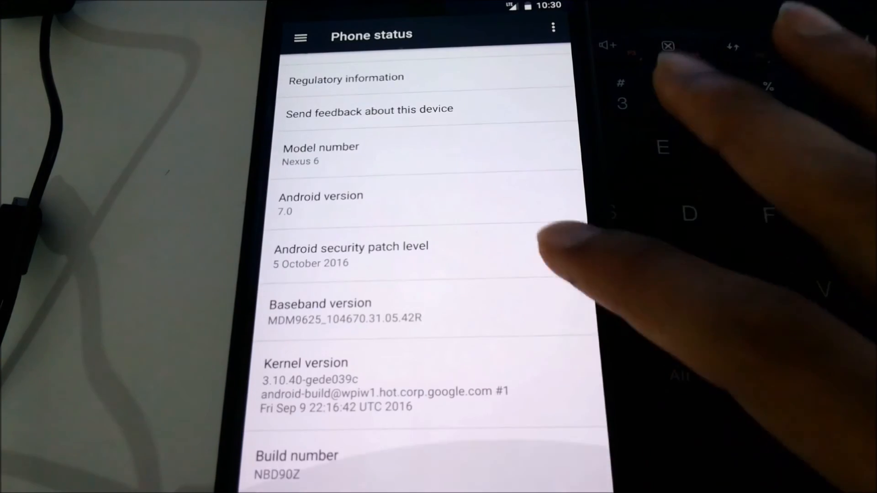